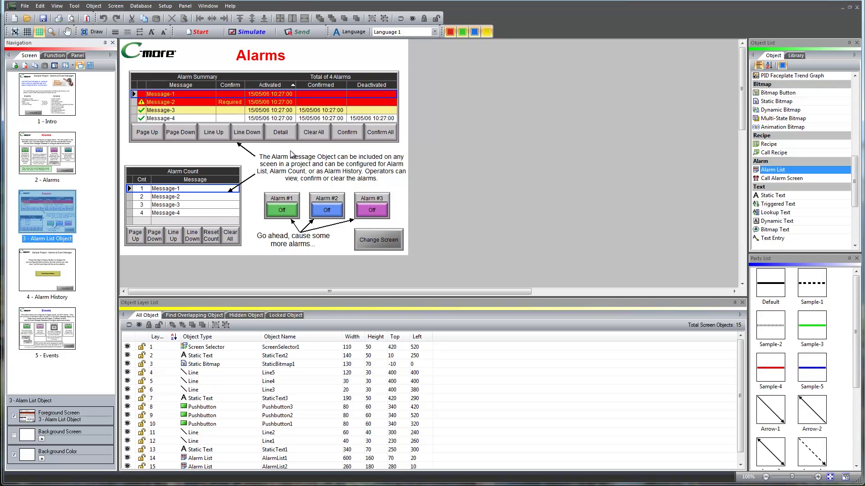
- Start the simulator and show the 3 - Alarm List Object screen
left_click(258, 33)
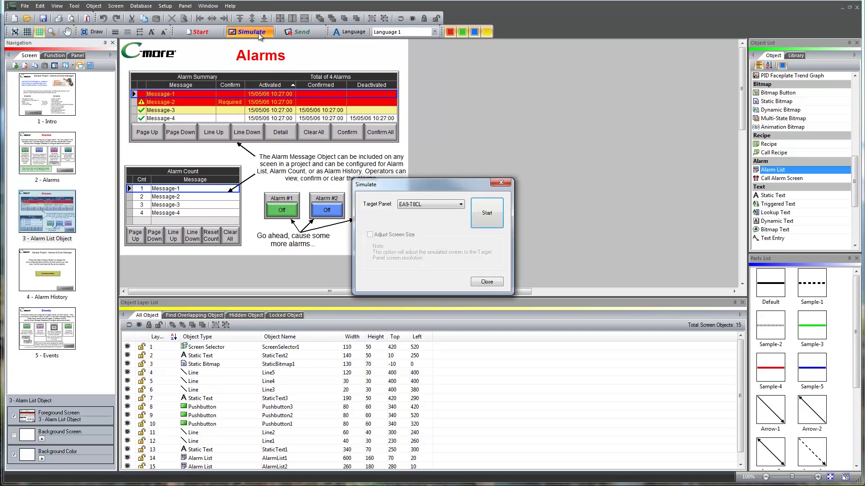
left_click(489, 213)
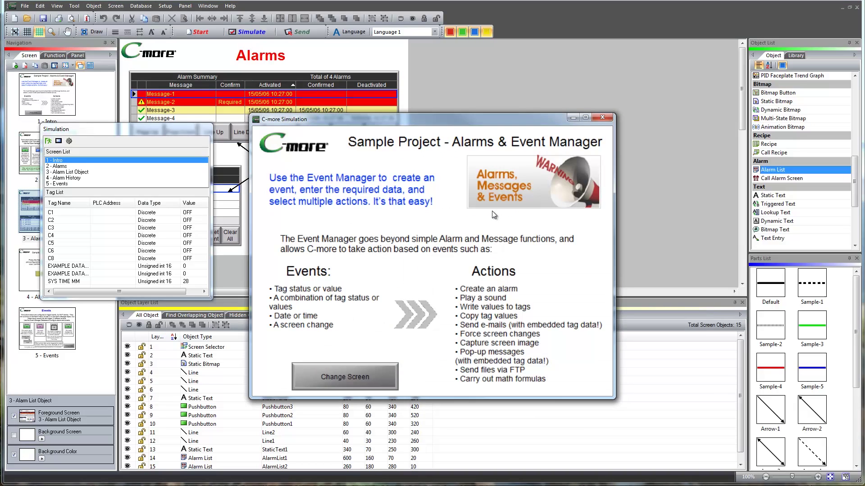
left_click_drag(465, 122, 491, 58)
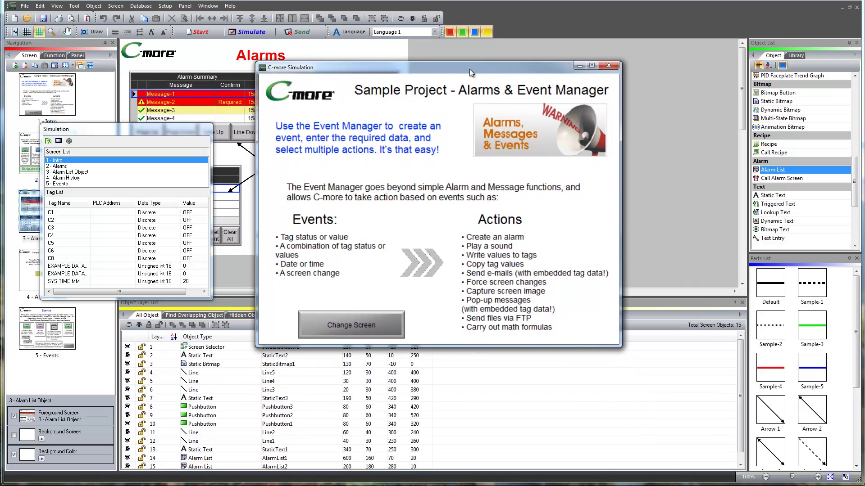
left_click(66, 172)
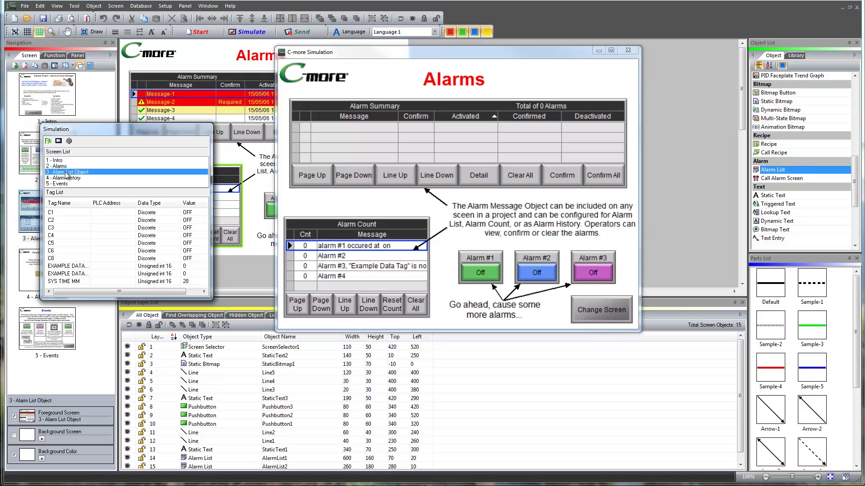
- Toggle alarm #1, trigger Alarm #2 and dismiss its pop-up, then pick 2 - Alarms
left_click(475, 273)
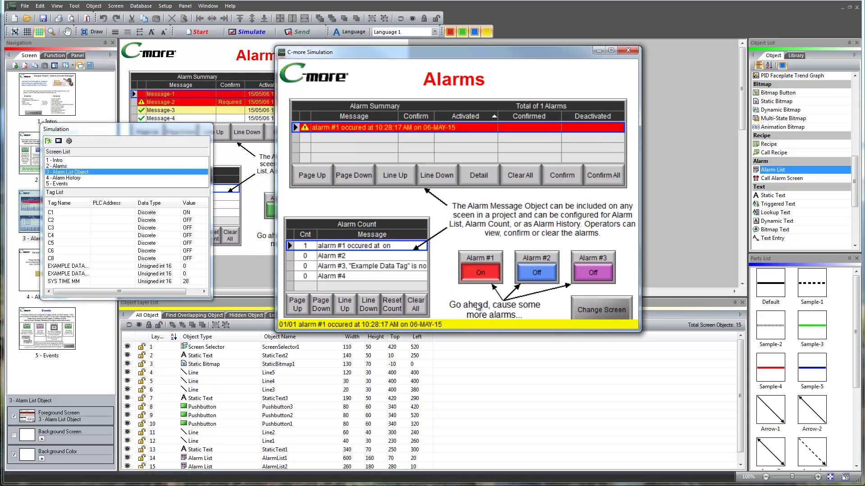
left_click(480, 274)
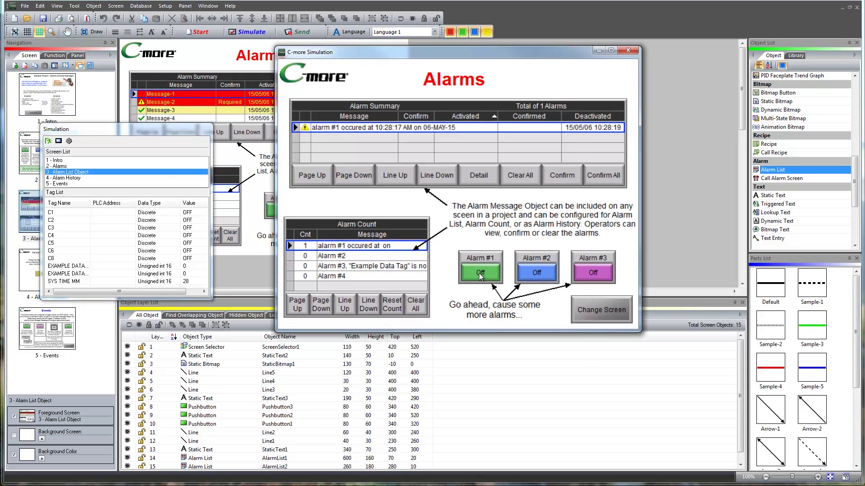
left_click(539, 274)
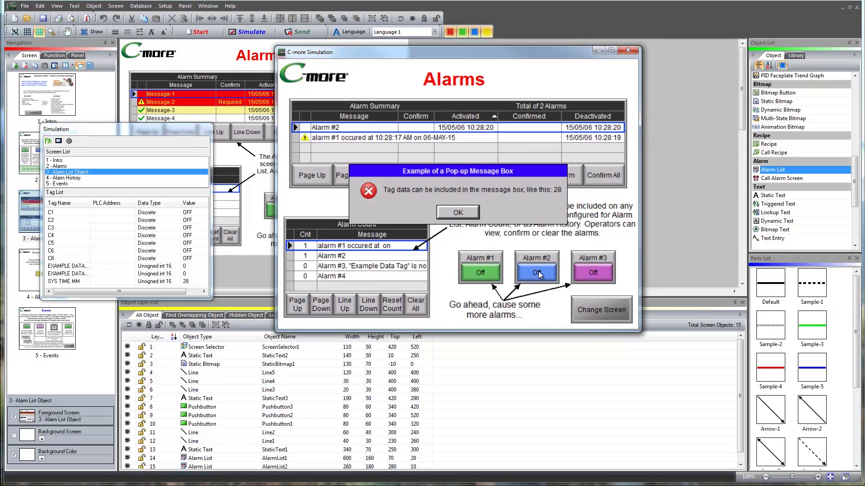
left_click(459, 213)
left_click(60, 167)
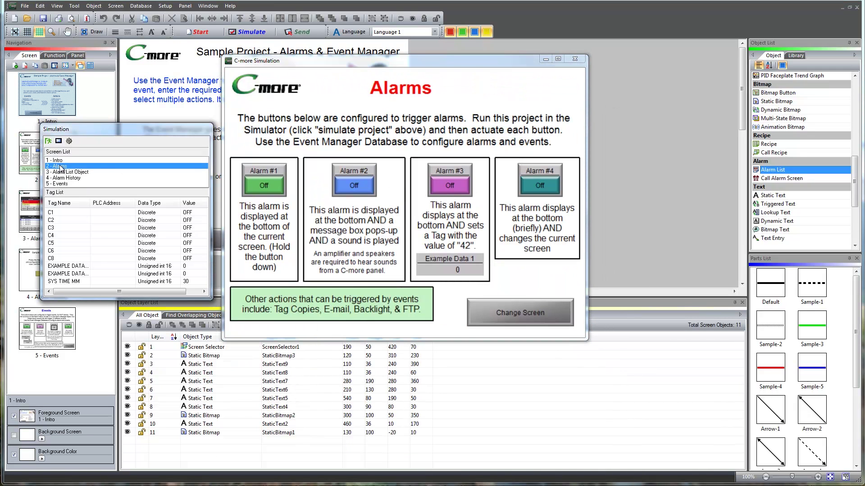
- Trigger alarm #1 and Alarm #2 on the Alarms screen, dismissing the pop-up
left_click(277, 186)
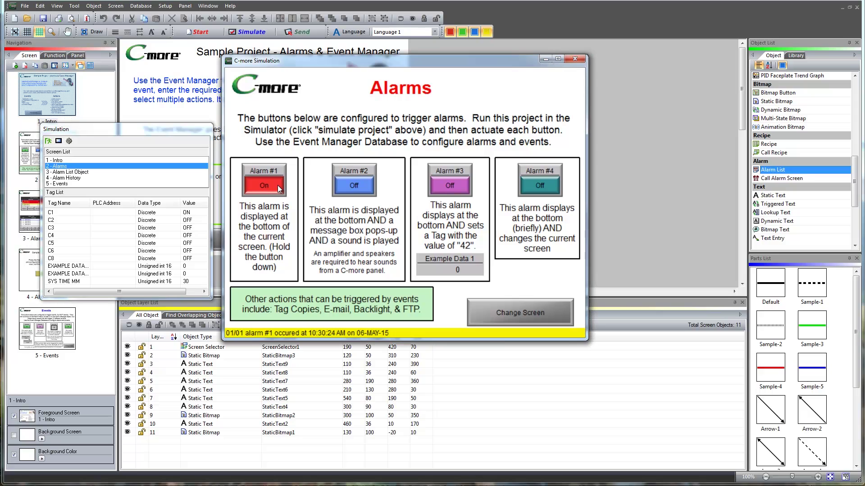
left_click(348, 190)
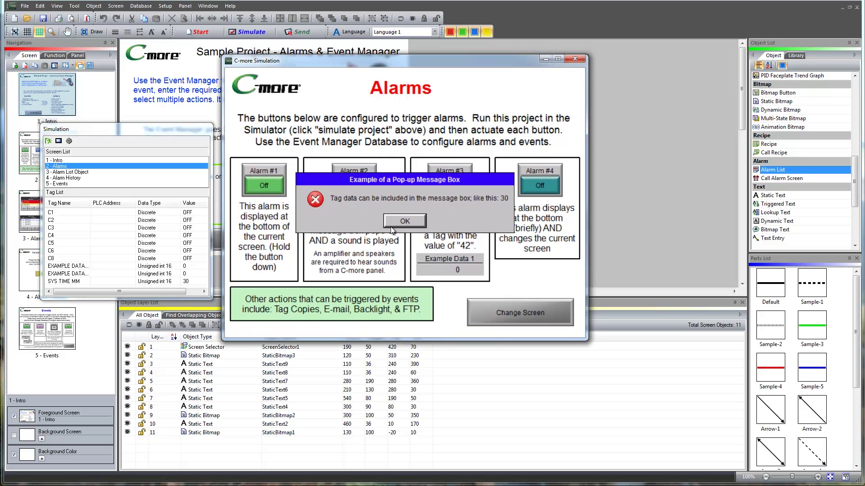
left_click(410, 228)
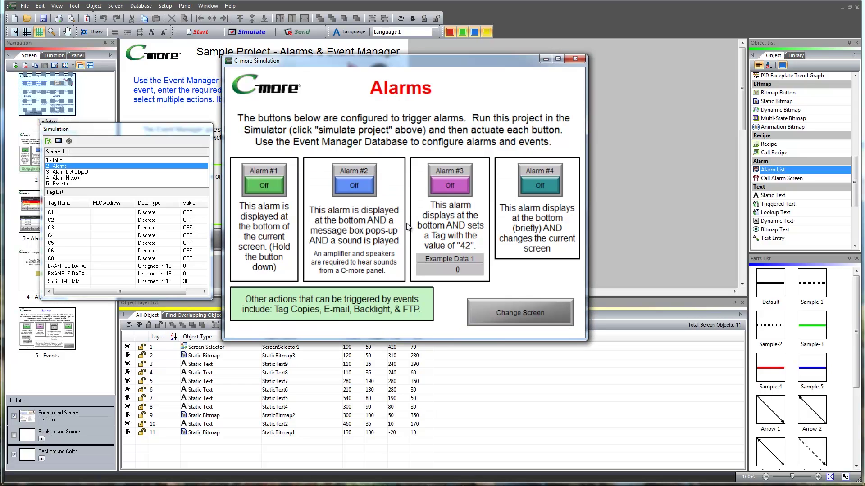
- Toggle alarms #3 and #4, leaving alarm #3 triggered
left_click(463, 184)
left_click(551, 190)
left_click(552, 190)
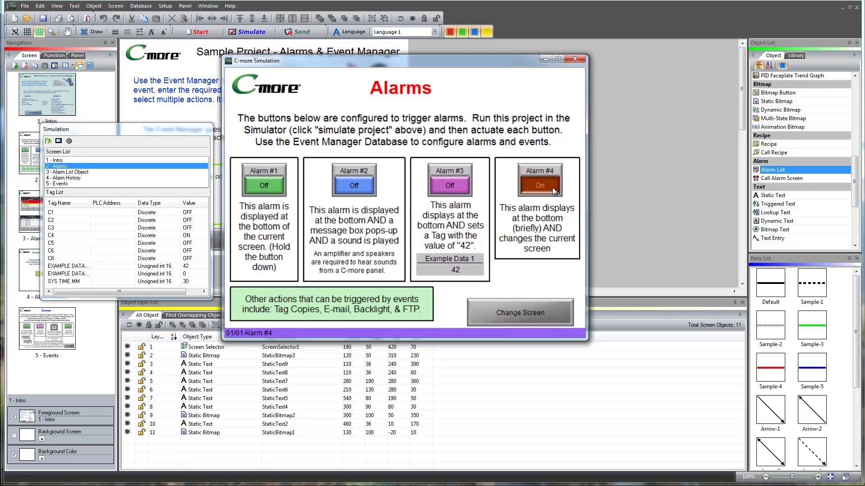
left_click(553, 190)
left_click(460, 186)
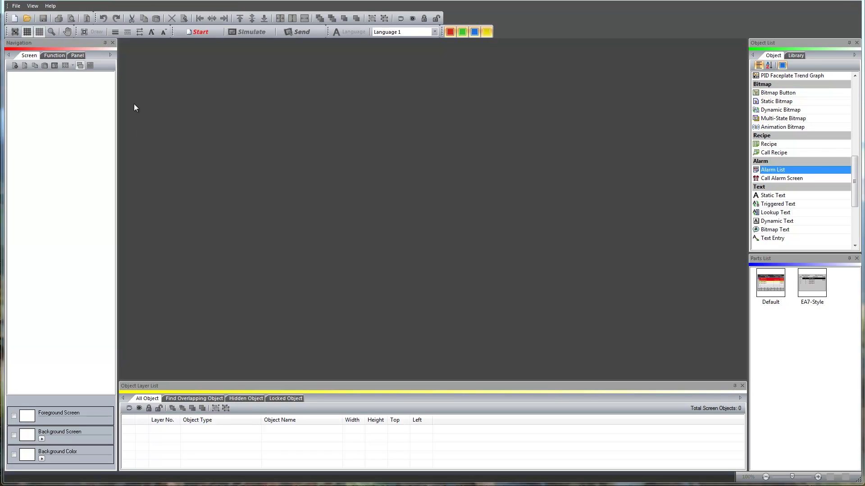
- Open sample_alarms_events.eap9 and convert it without keeping a copy of the original
left_click(18, 8)
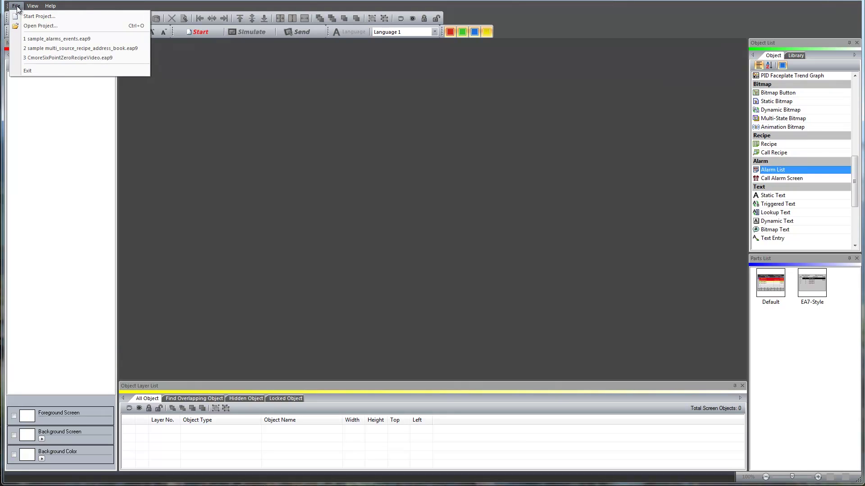
left_click(34, 26)
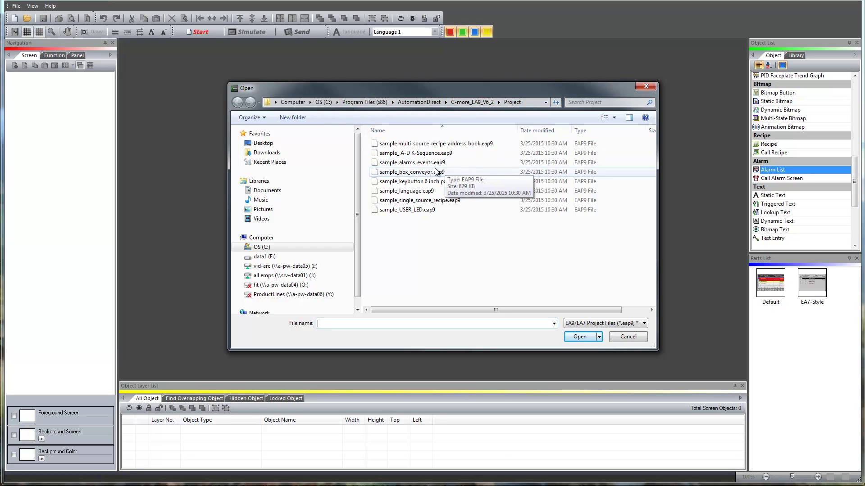
left_click(413, 166)
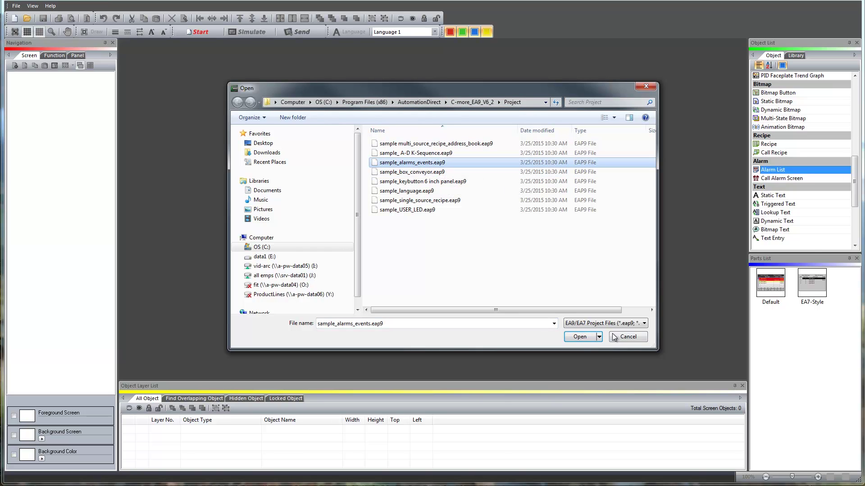
left_click(578, 337)
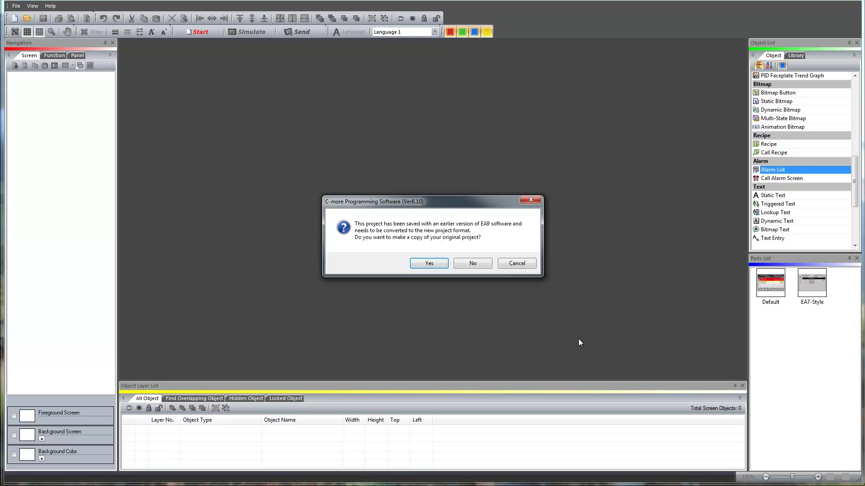
left_click(486, 264)
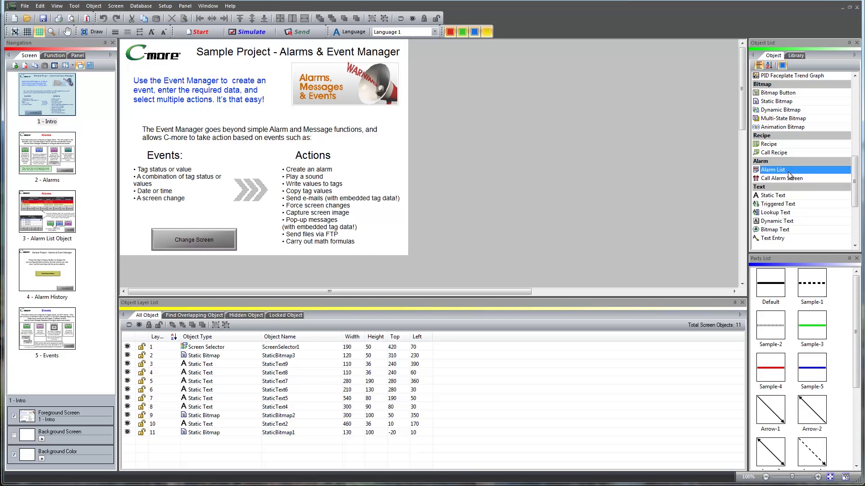
- Place an Alarm List on the Intro screen as an alarm summary with touch operation off
left_click_drag(789, 173, 196, 108)
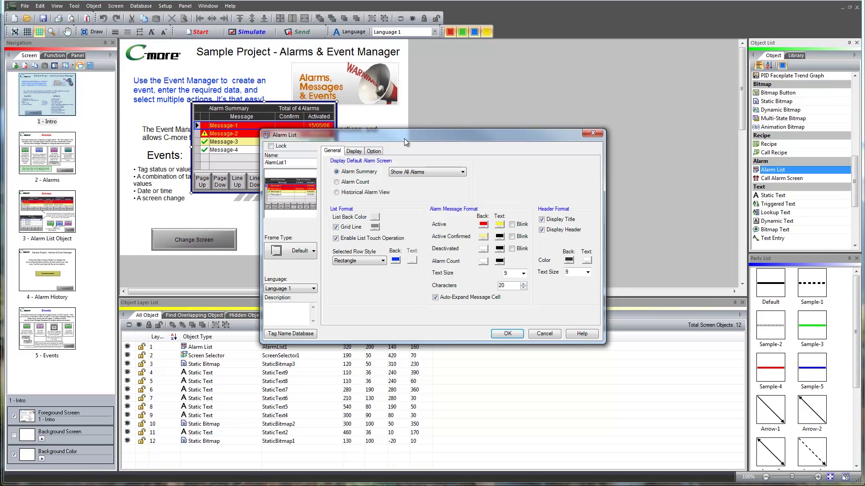
left_click_drag(404, 138, 505, 183)
left_click(435, 228)
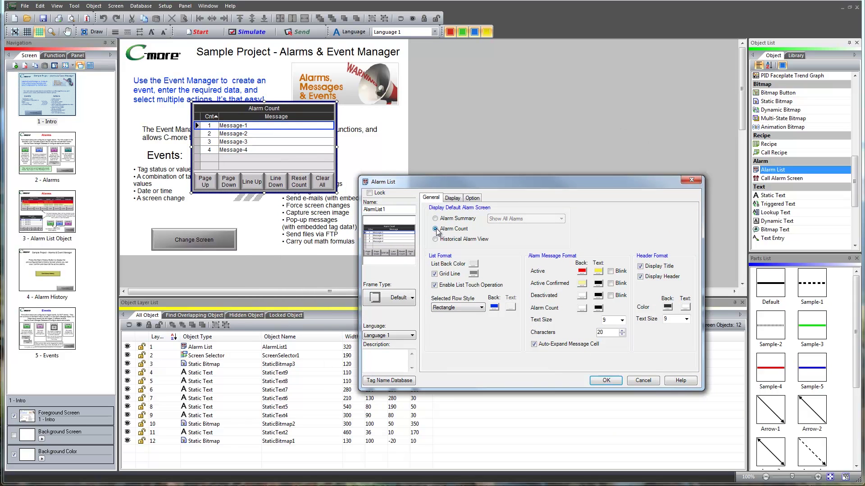
left_click(435, 239)
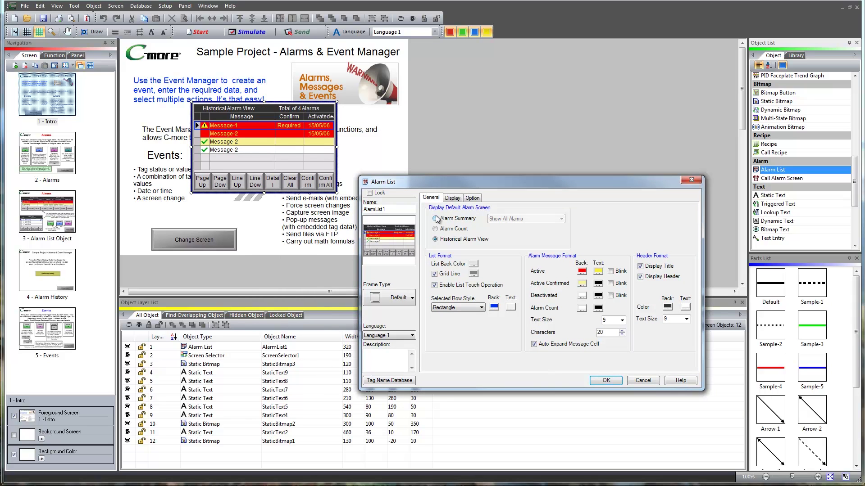
left_click(436, 217)
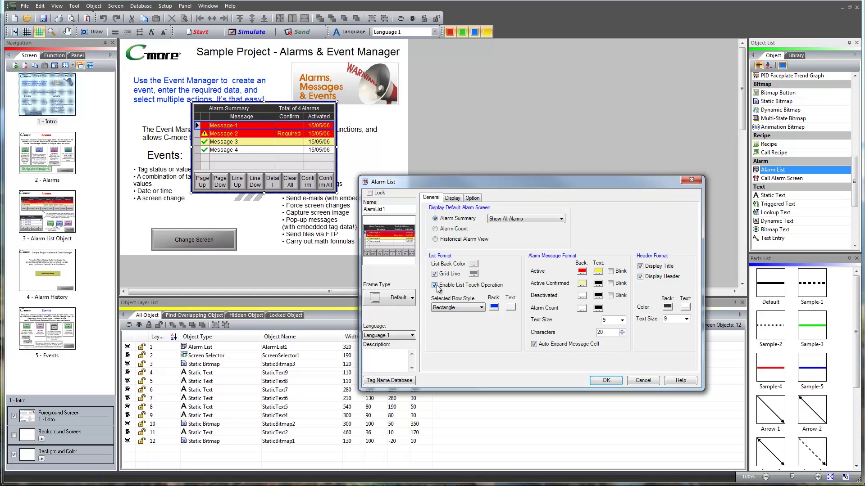
left_click(435, 286)
- Keep the alarm filter on all alarms, then cancel the new Alarm List object
left_click(557, 222)
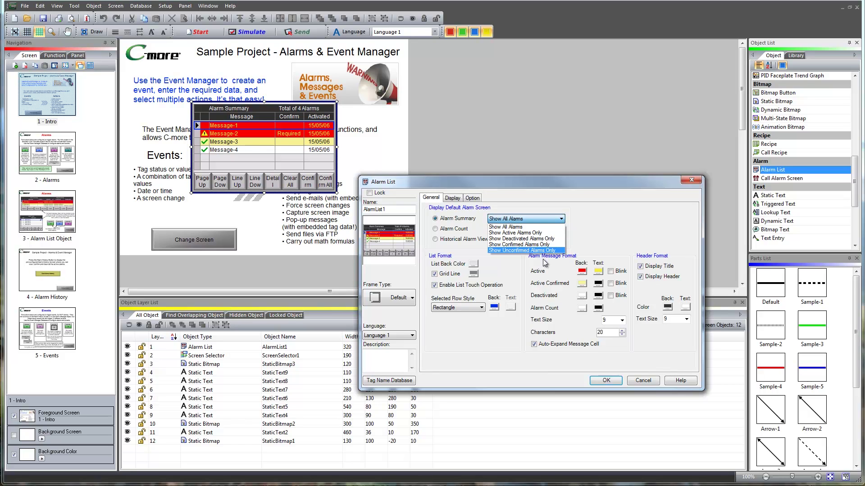
left_click(585, 218)
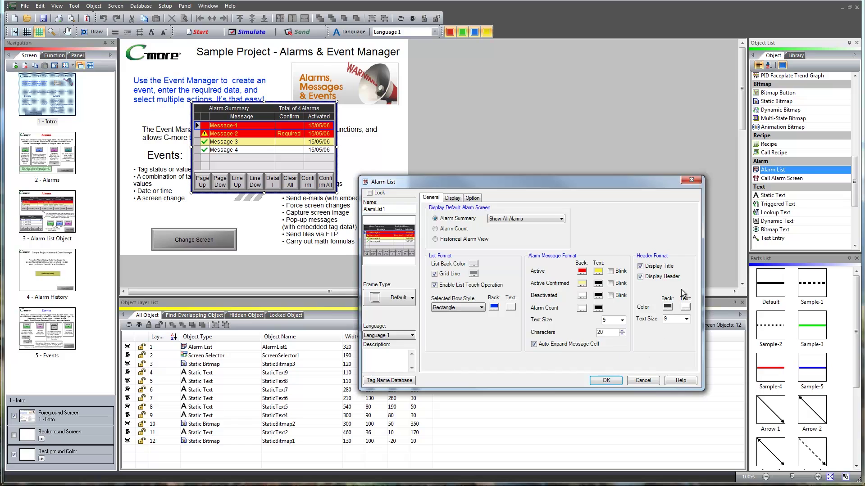
left_click(642, 382)
left_click(264, 32)
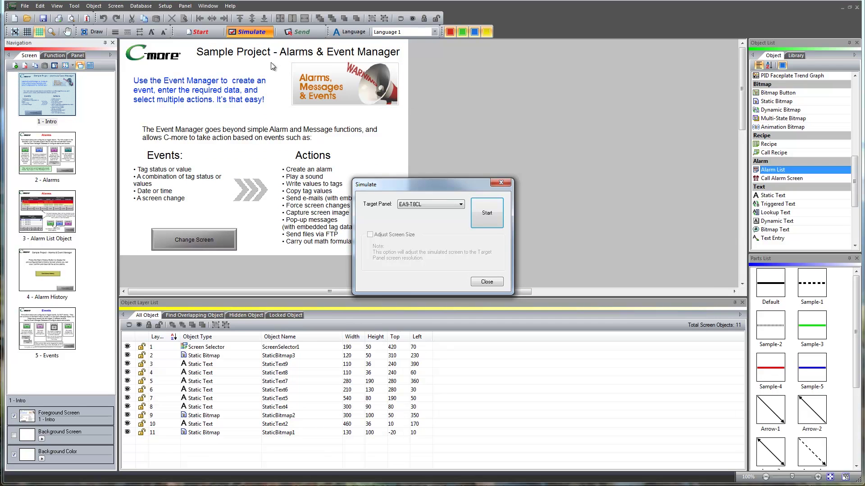
- Simulate on the EA9-T12CL target panel and show the 3 - Alarm List Object screen
left_click(461, 205)
left_click(435, 234)
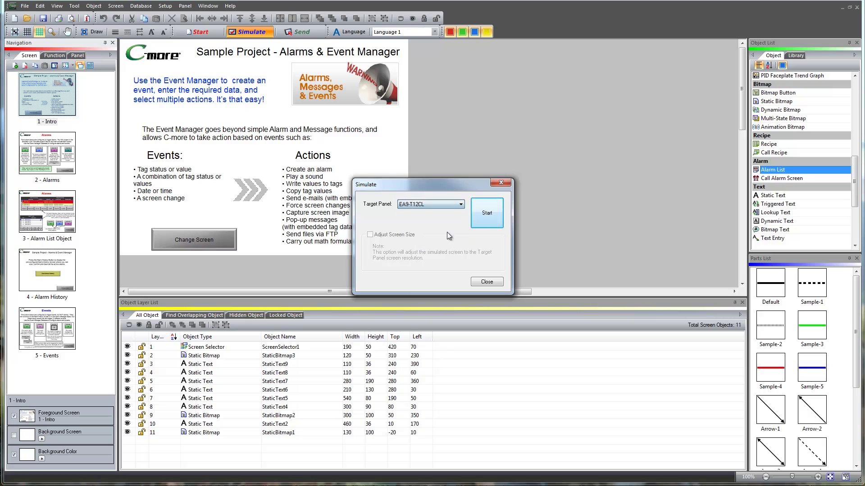
left_click(496, 215)
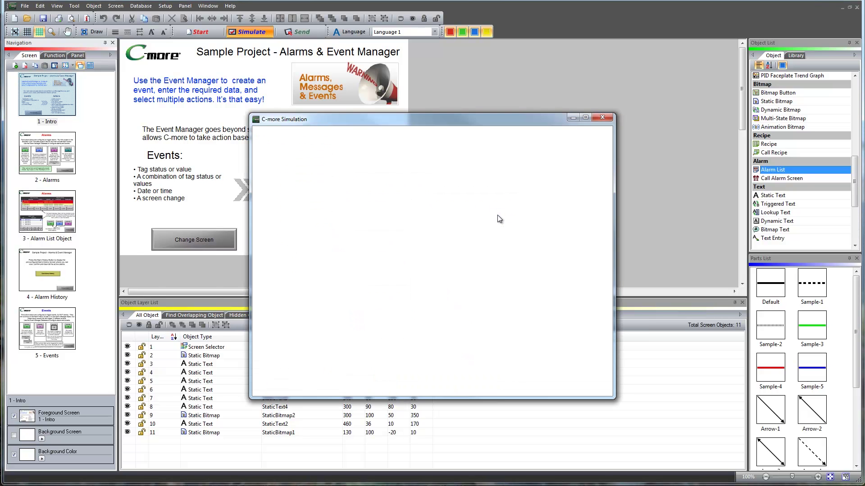
left_click_drag(511, 106, 497, 61)
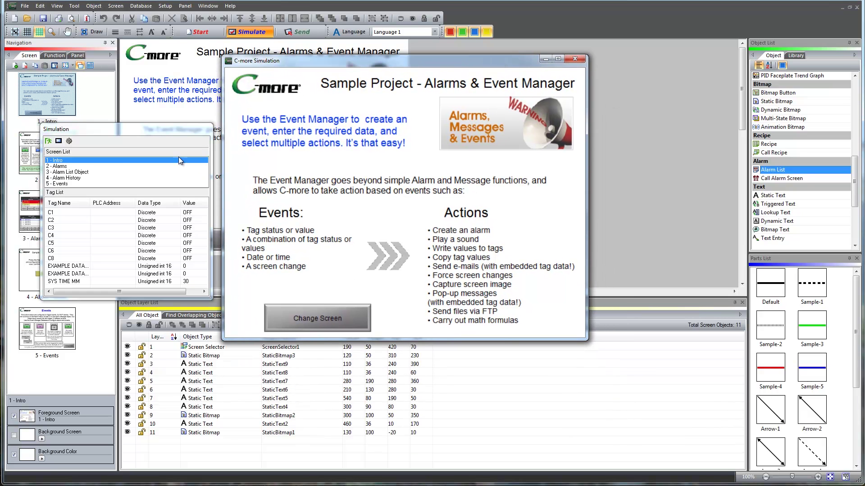
left_click(64, 172)
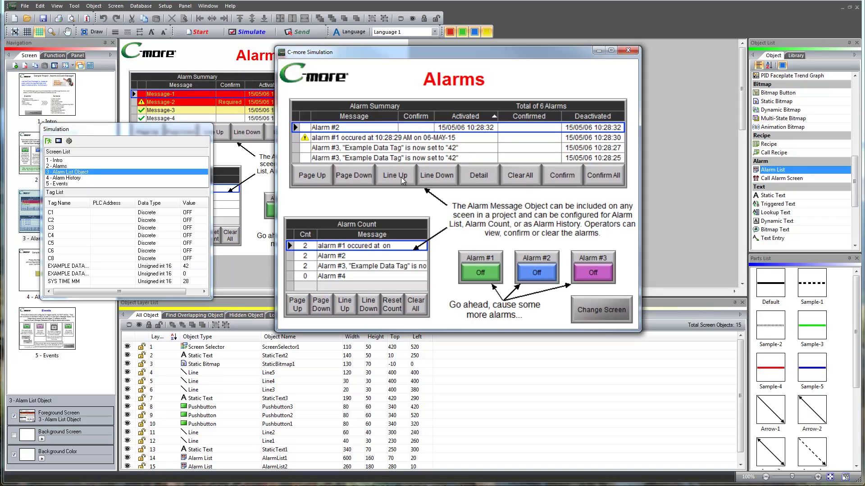
left_click(430, 178)
left_click(430, 178)
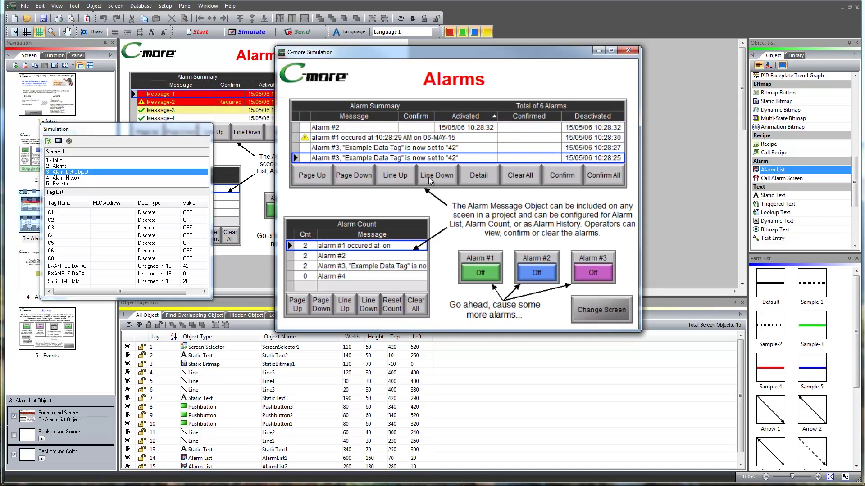
left_click(430, 179)
left_click(399, 179)
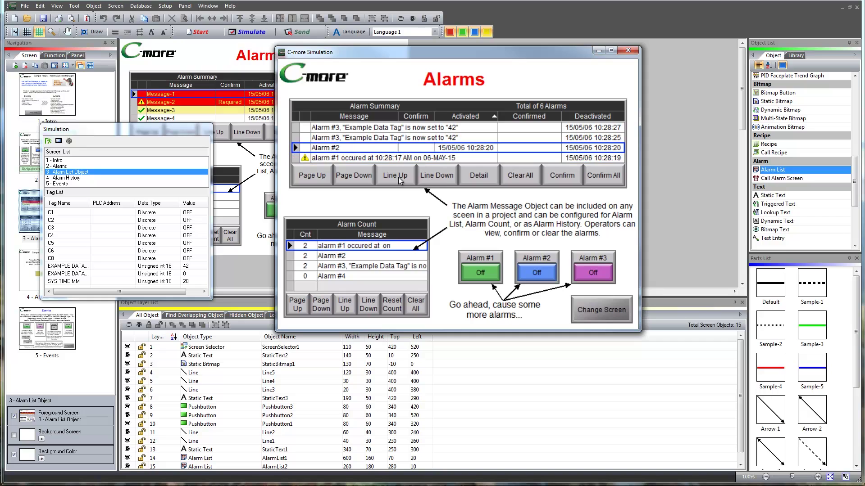
left_click(398, 178)
left_click(399, 178)
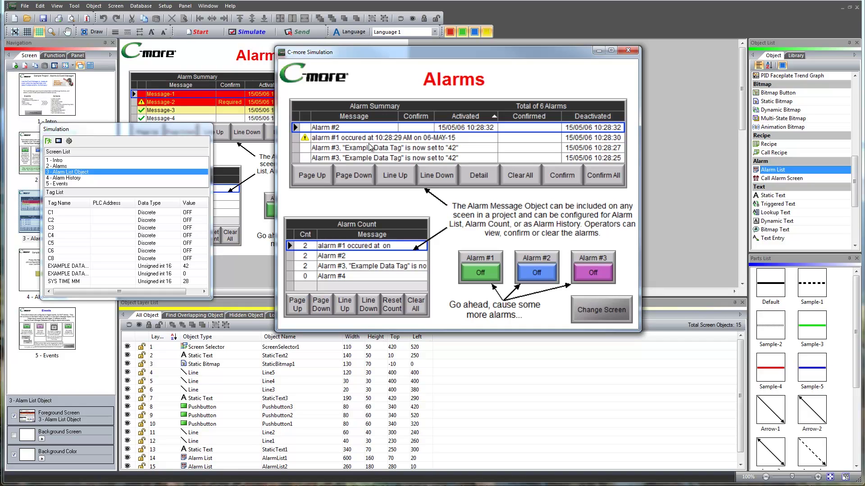
left_click(441, 179)
left_click(443, 178)
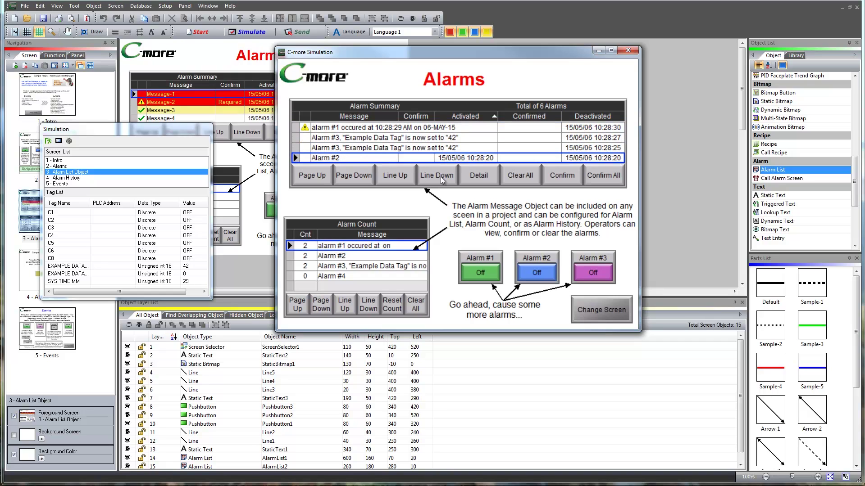
left_click(484, 179)
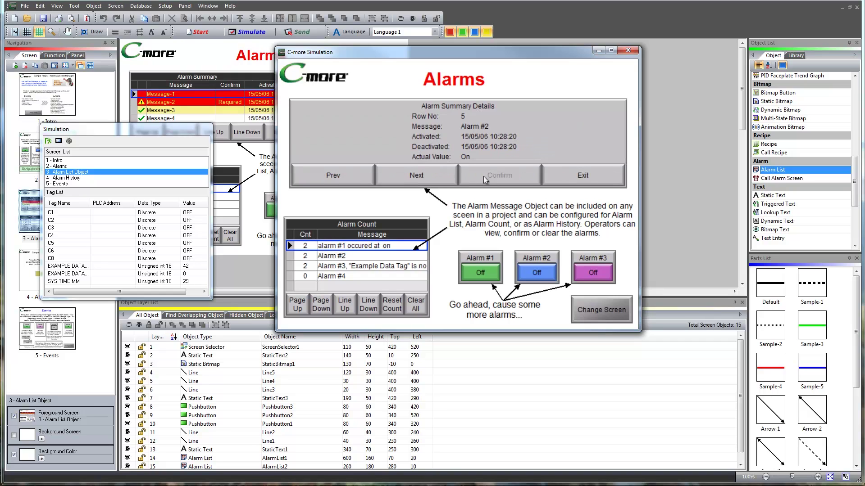
left_click(423, 178)
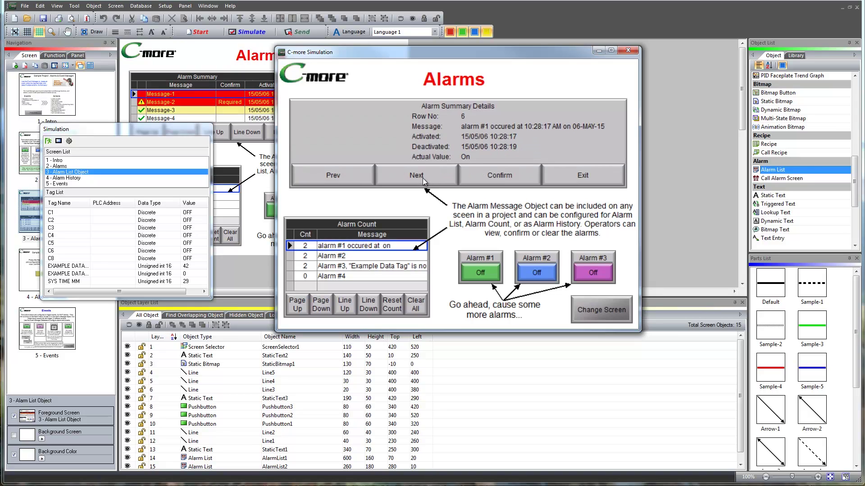
left_click(579, 182)
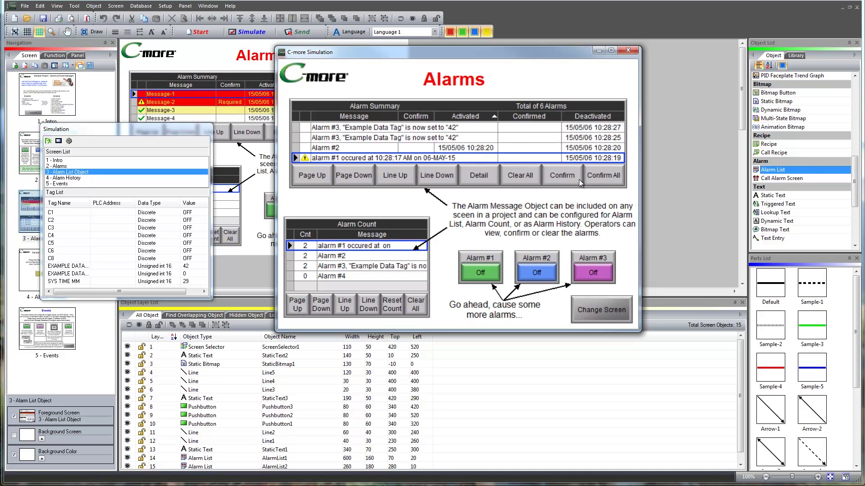
left_click(352, 147)
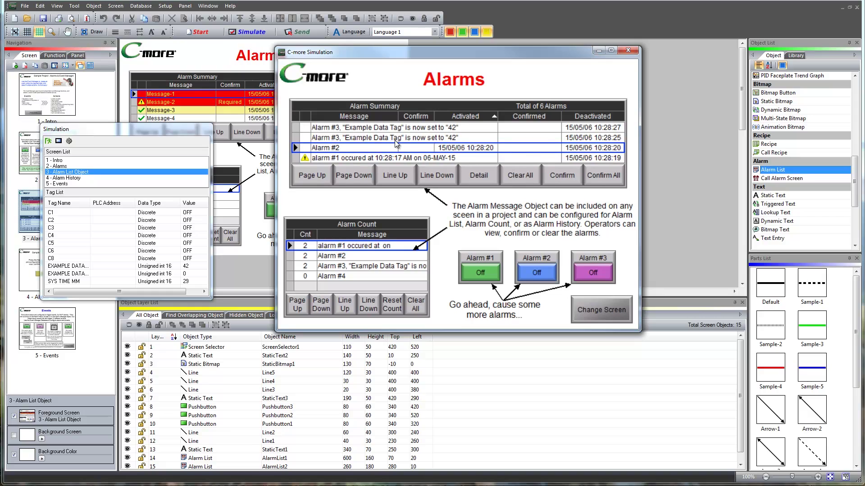
- Confirm alarm #1, sort by activation, confirmation and deactivation time, then clear all alarms
left_click(596, 179)
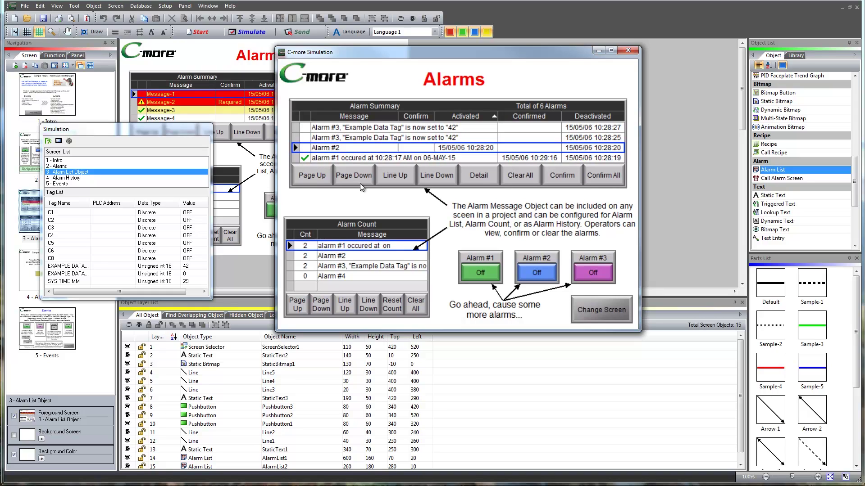
left_click(492, 119)
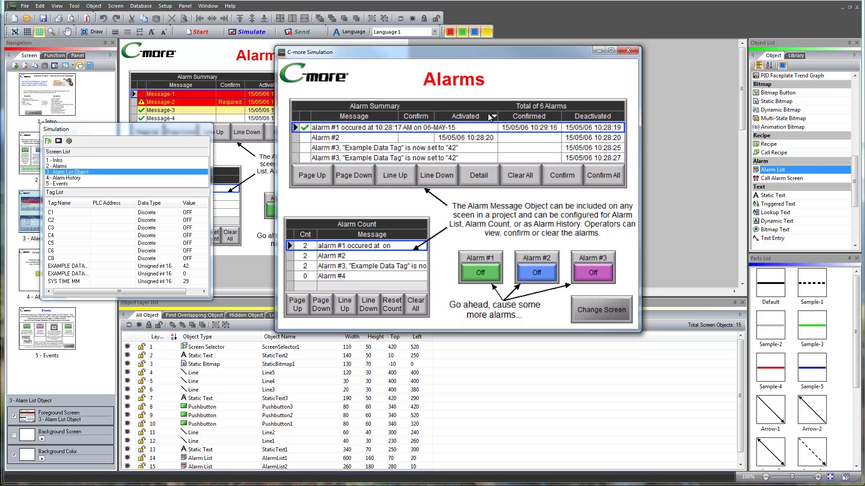
left_click(558, 118)
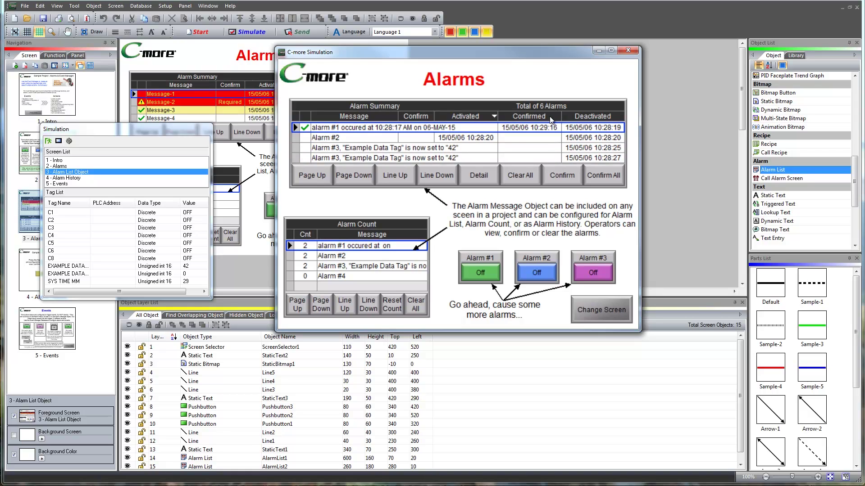
left_click(622, 118)
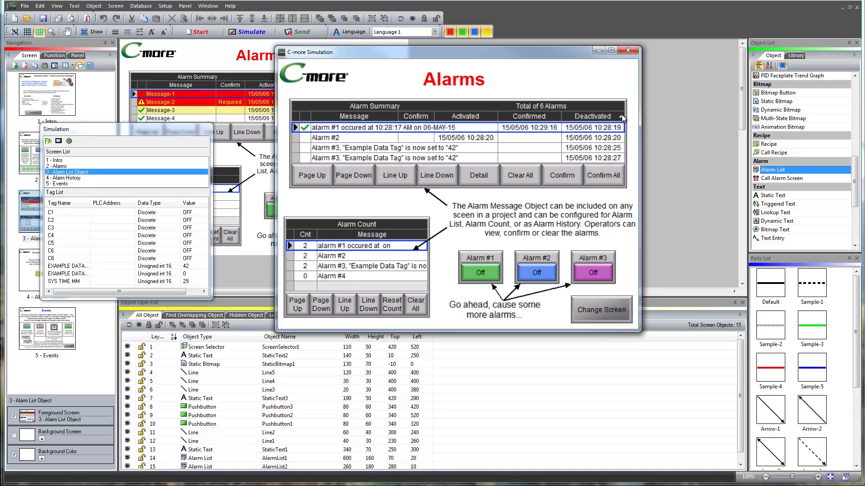
left_click(523, 179)
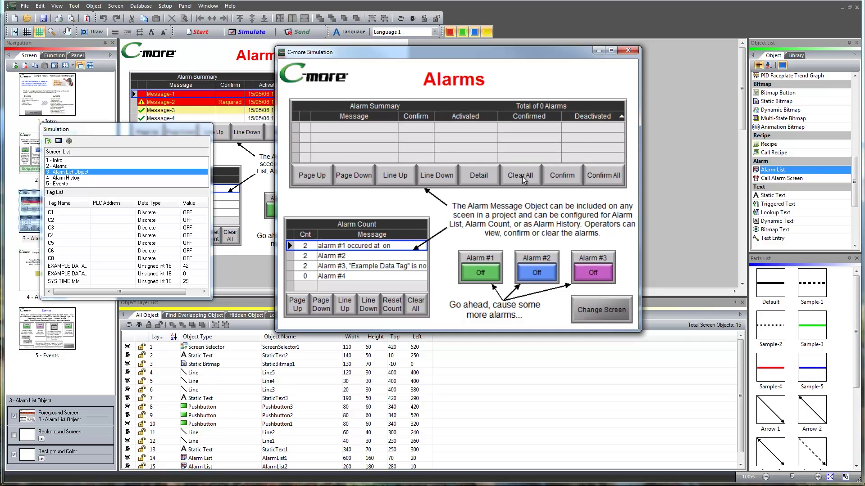
left_click(84, 179)
- Open the alarm history, clear it, and switch to the alarm count view
left_click(402, 224)
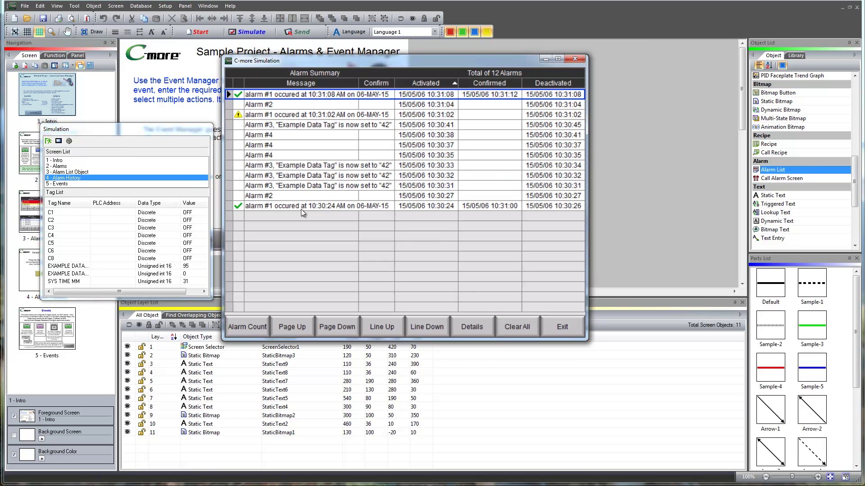
left_click(505, 328)
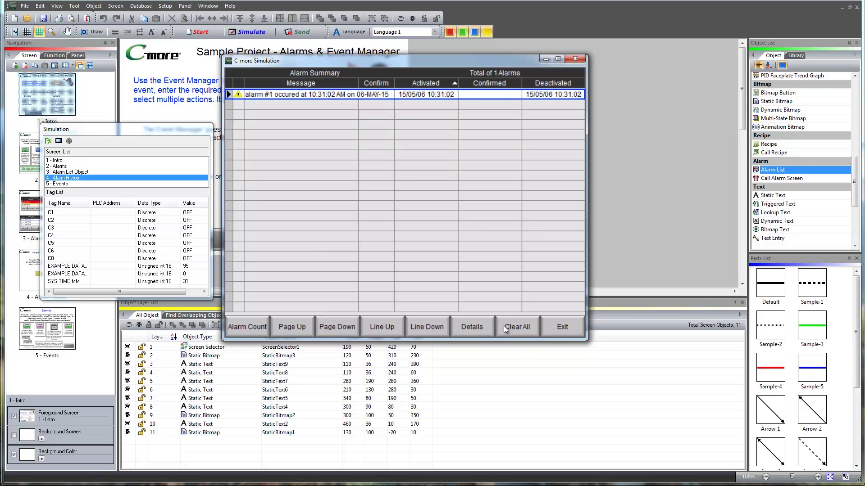
left_click(235, 331)
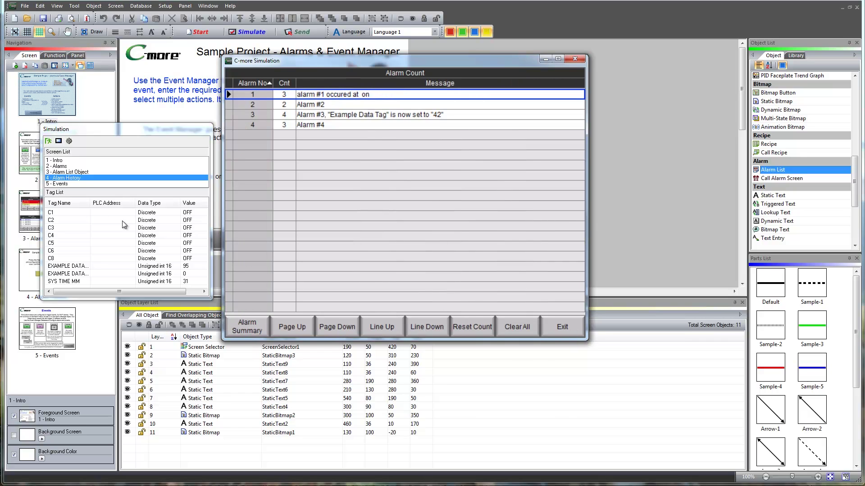
- Show the 5 - Events screen in the simulator, then return to 1 - Intro
left_click(72, 184)
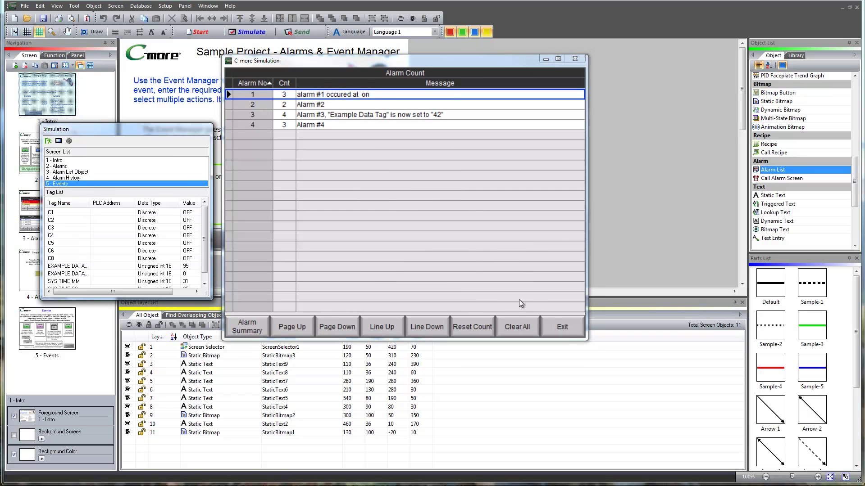
left_click(560, 328)
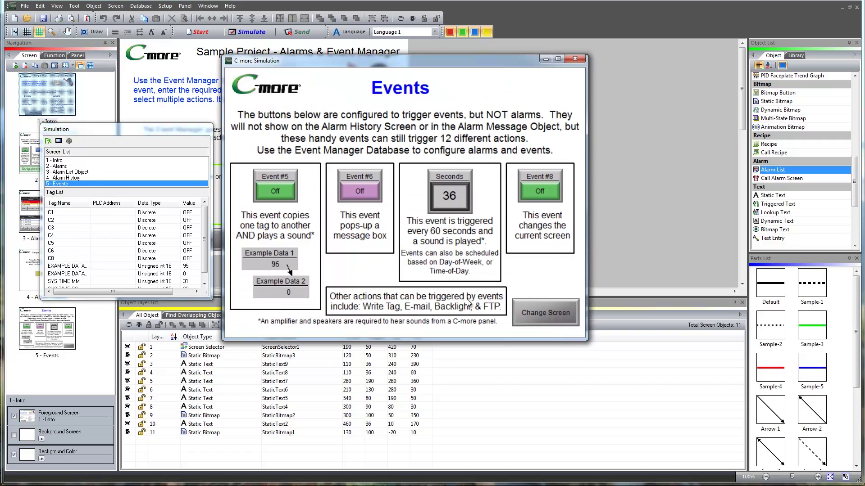
left_click(71, 185)
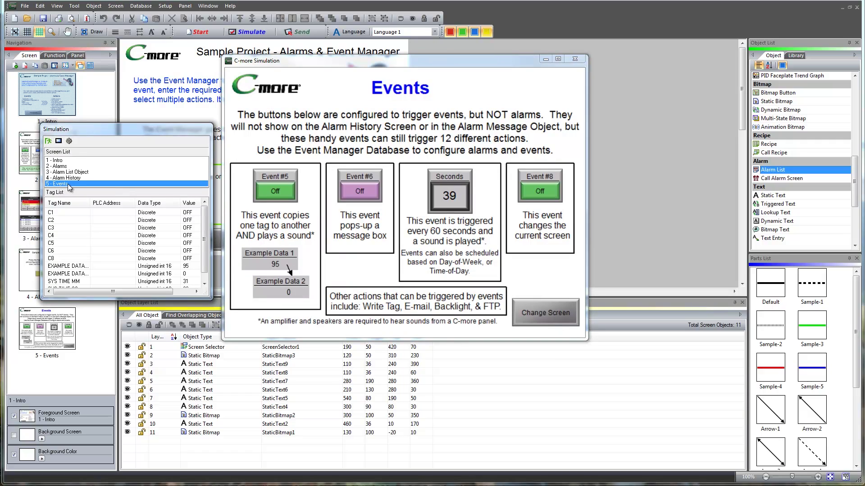
left_click(65, 161)
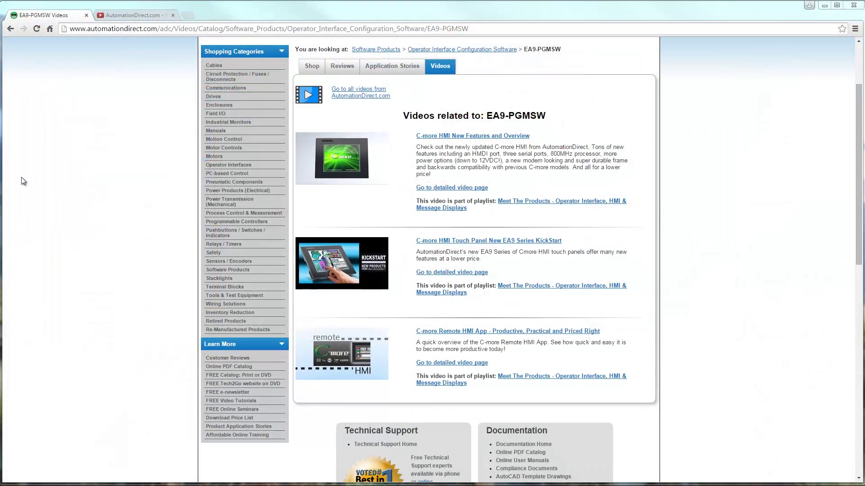